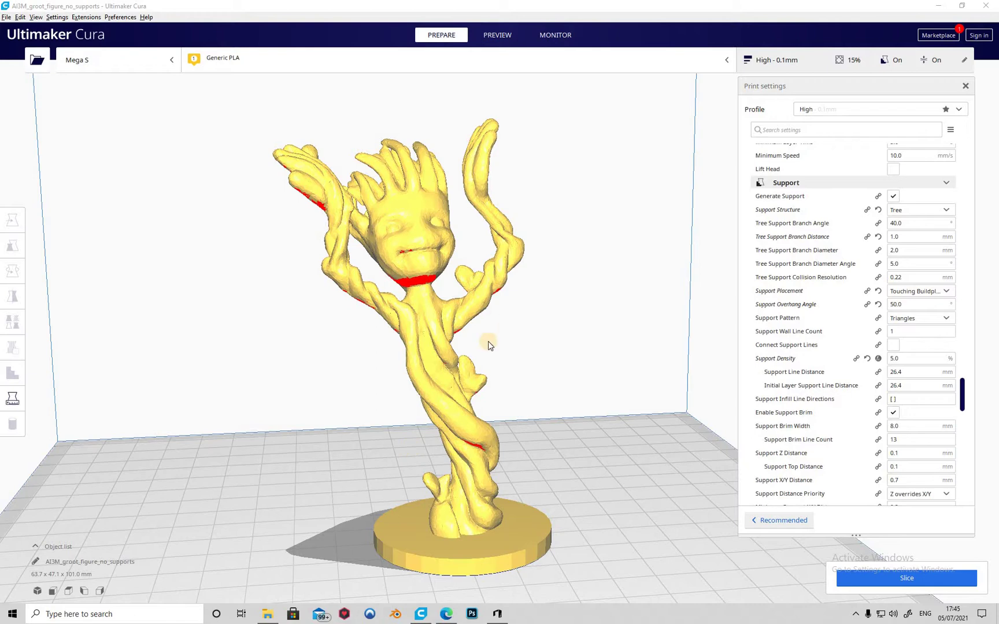
Switch the support structure to Normal, then back to Tree
click(500, 360)
mouse_move(499, 360)
right_down()
mouse_move(174, 380)
mouse_move(334, 379)
mouse_move(564, 341)
mouse_move(472, 359)
mouse_move(487, 339)
mouse_move(491, 346)
right_up()
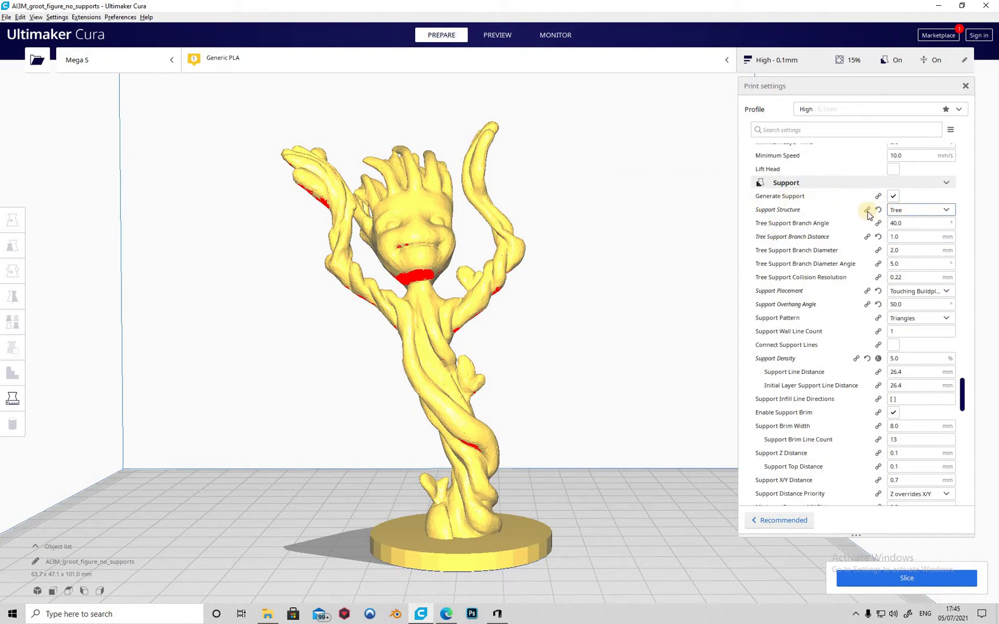
click(916, 211)
click(909, 224)
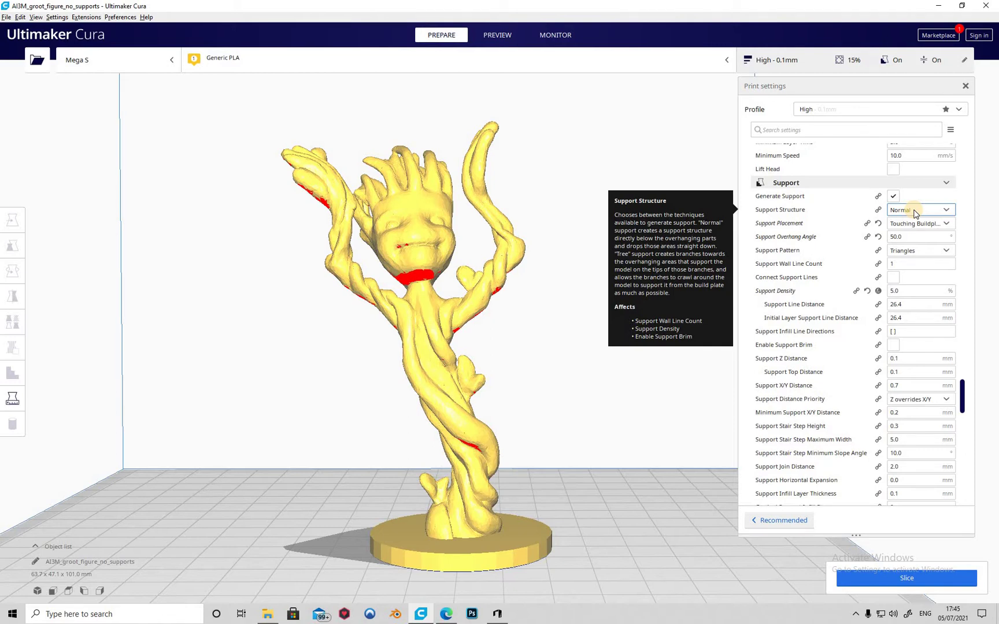
click(916, 211)
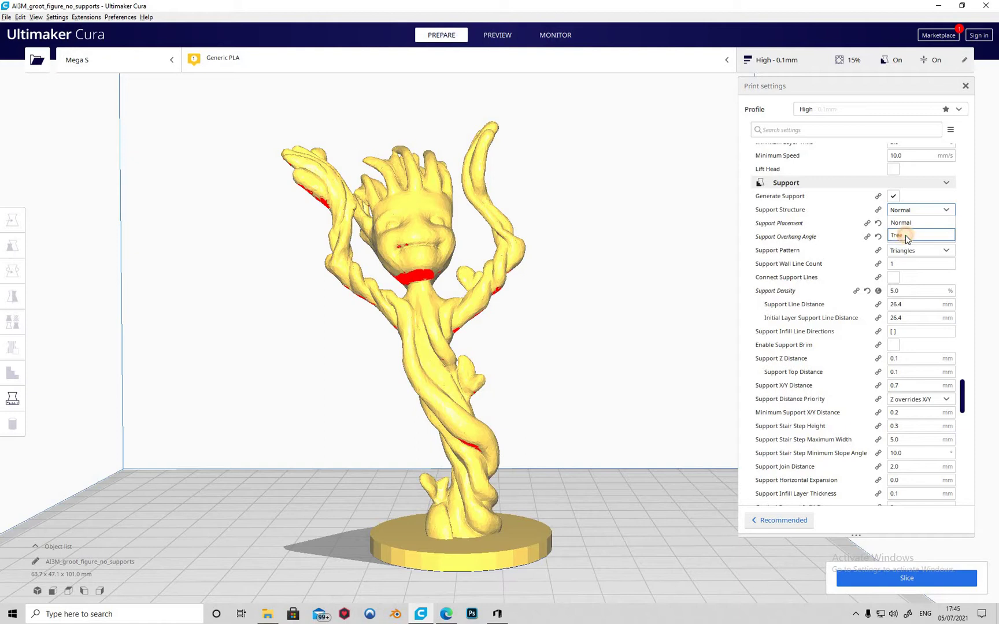
click(903, 237)
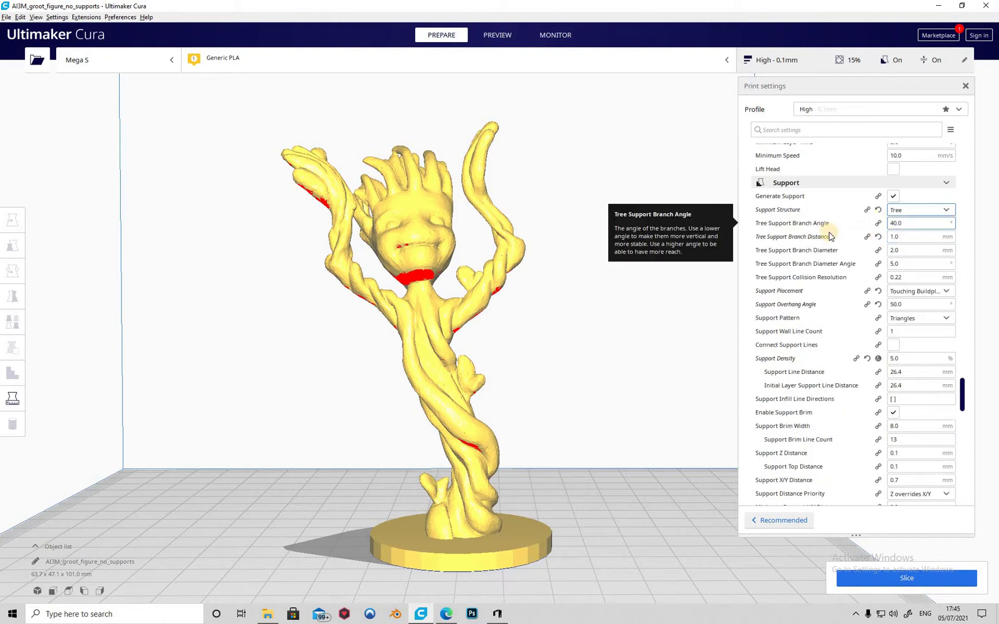
Keep the tree branch angle at 40.0 and supports touching the build plate only
click(896, 224)
key(Tab)
key(Tab)
key(Tab)
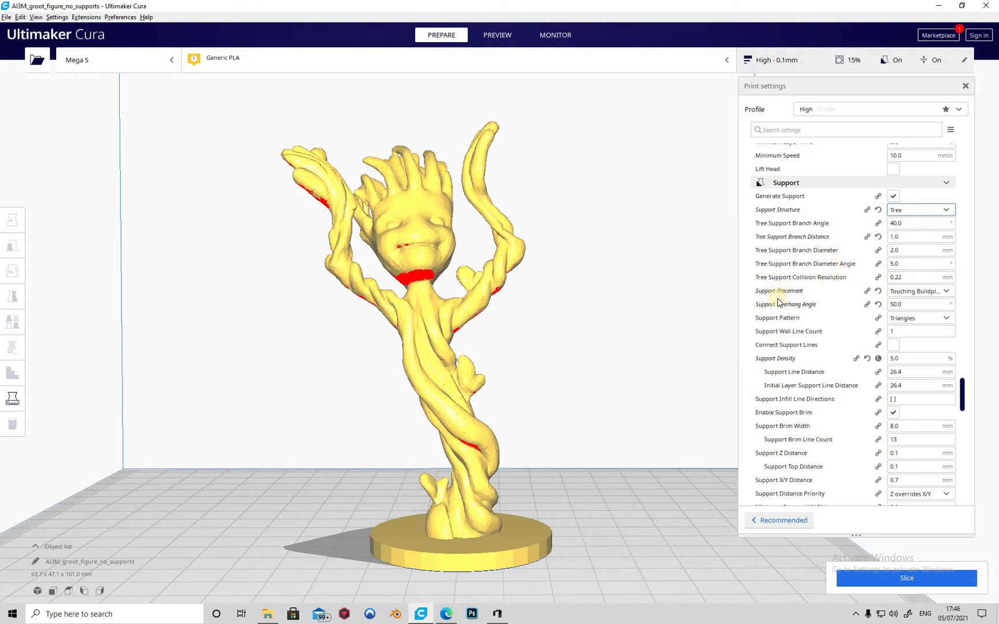
click(925, 292)
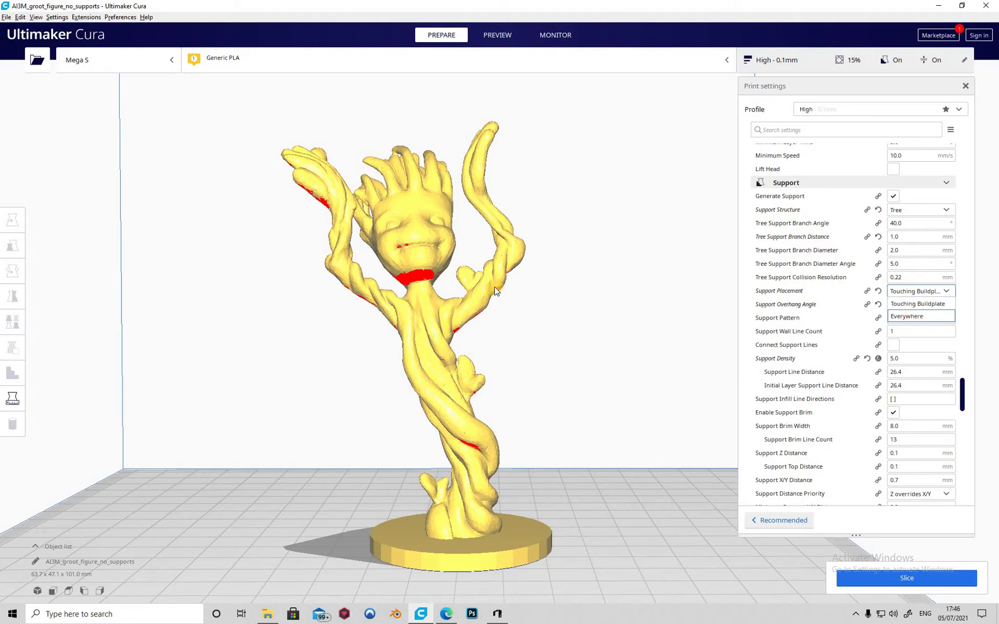
click(926, 304)
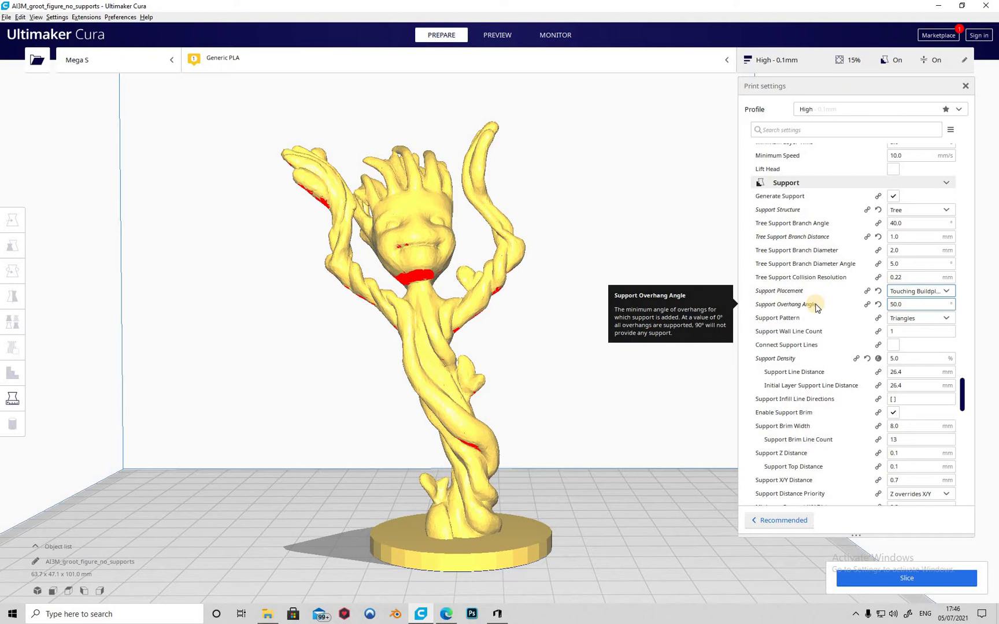
Edit the Support Overhang Angle and keep Triangles as the support pattern
click(896, 304)
scroll(794, 326, down, 1)
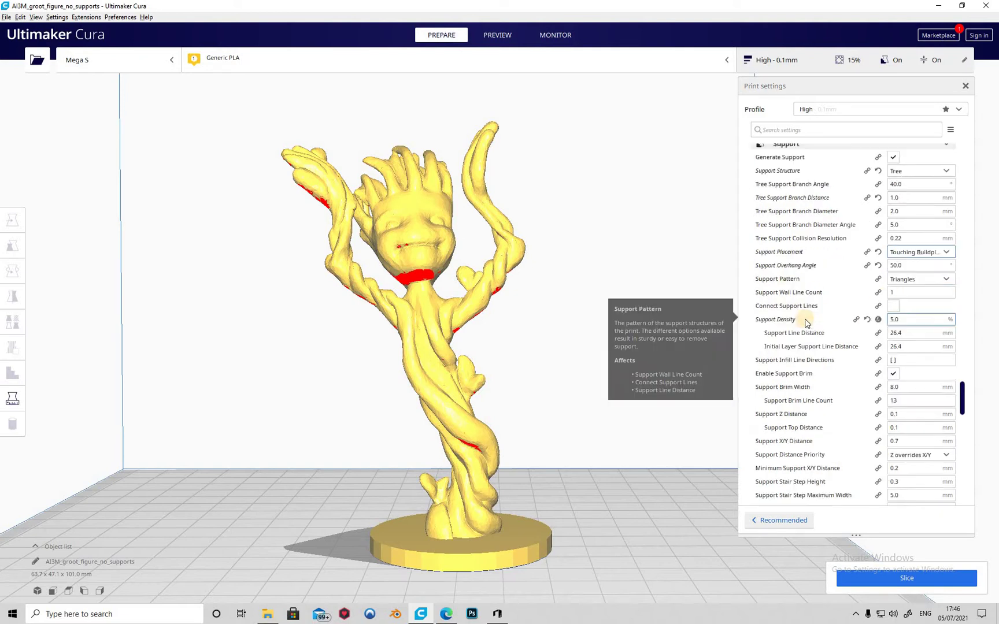
click(920, 280)
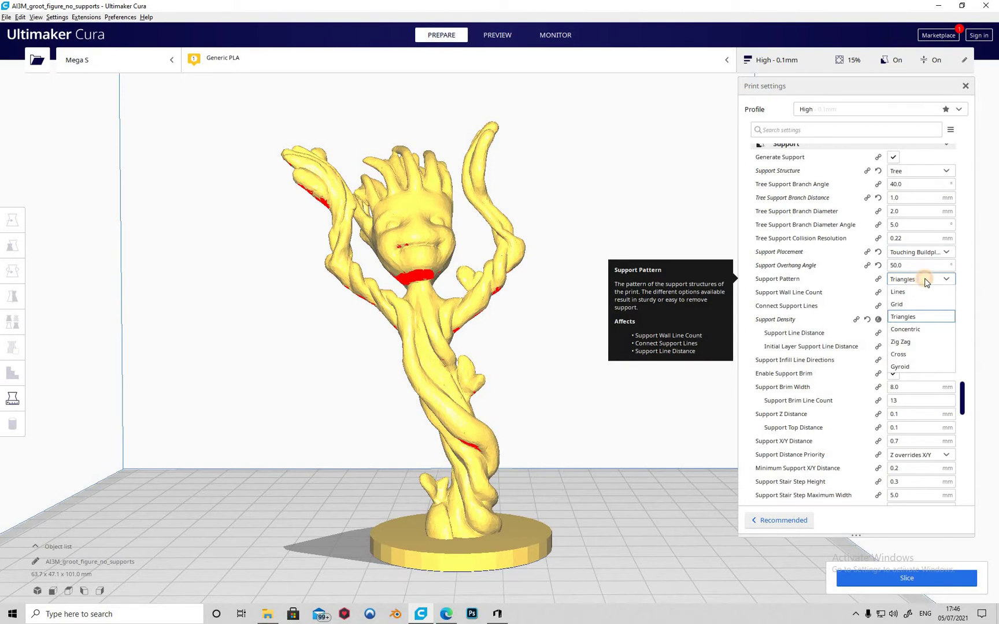
click(924, 279)
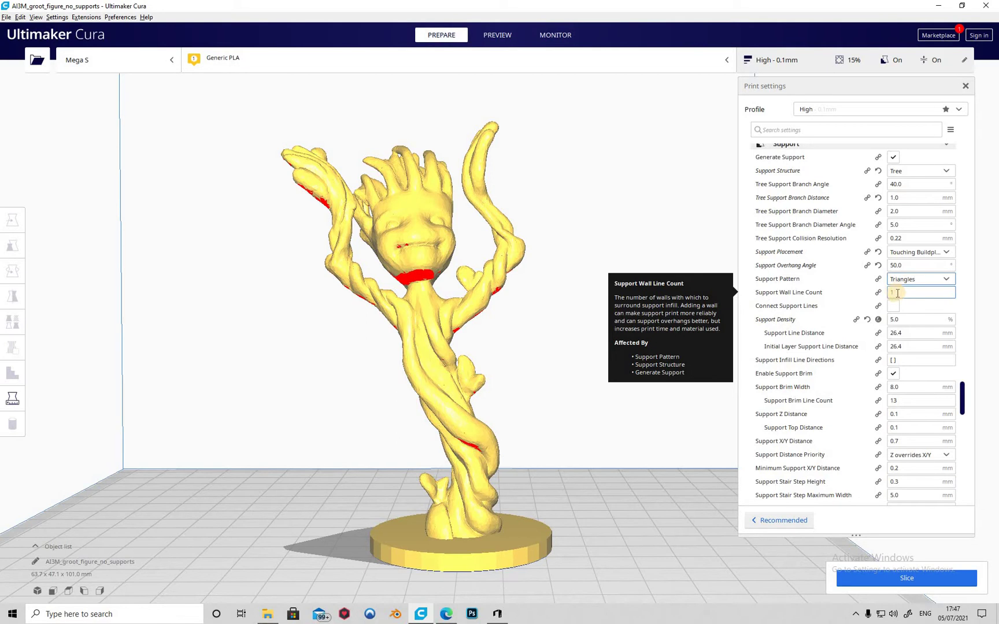
Edit the Support Brim Line Count (13 lines) and reset Support Density to 0.0%
scroll(832, 309, down, 1)
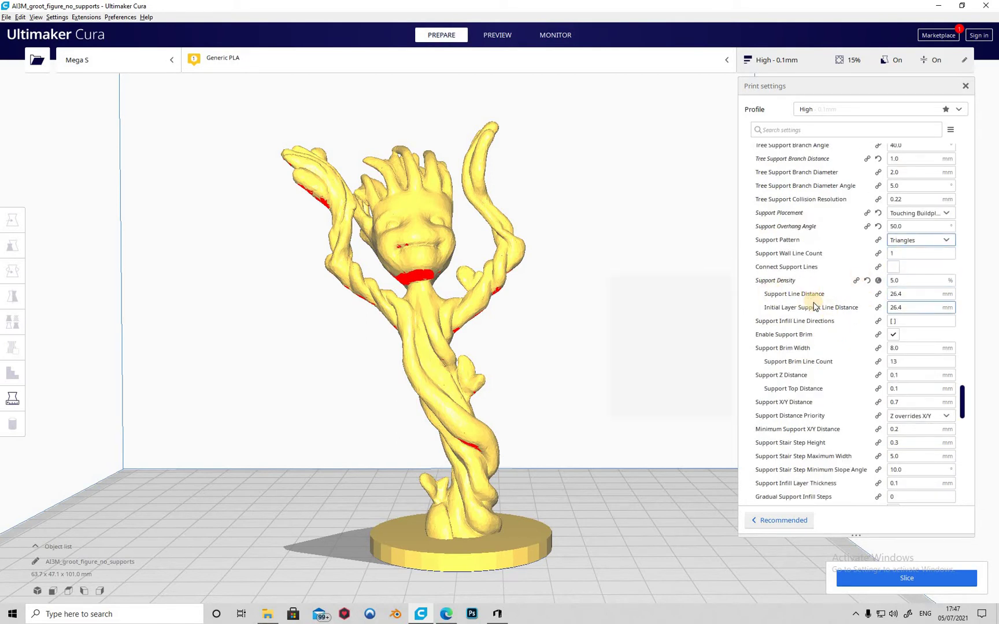
scroll(809, 307, down, 1)
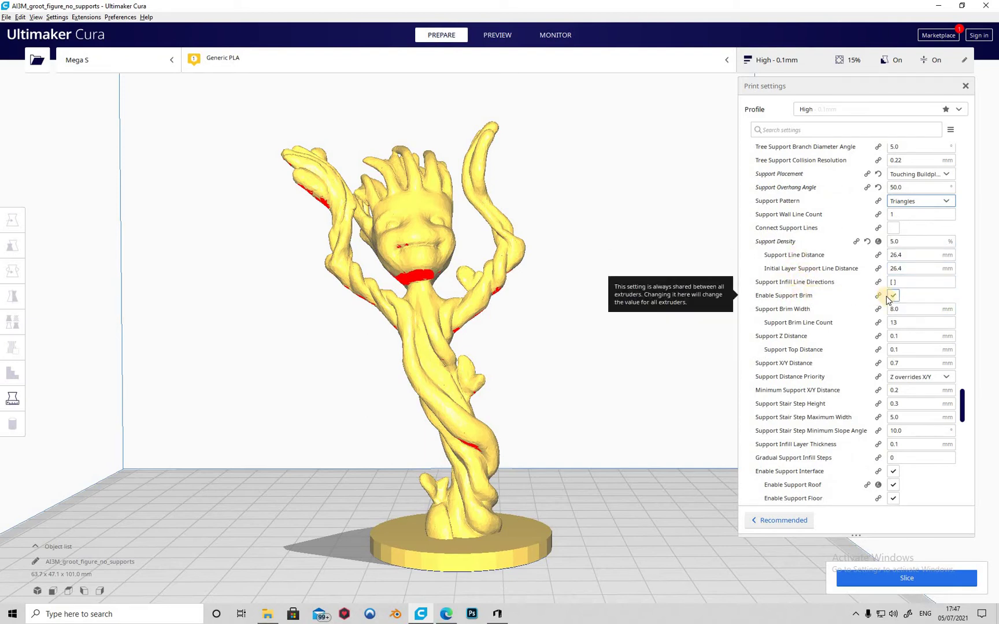
click(896, 323)
scroll(836, 312, down, 3)
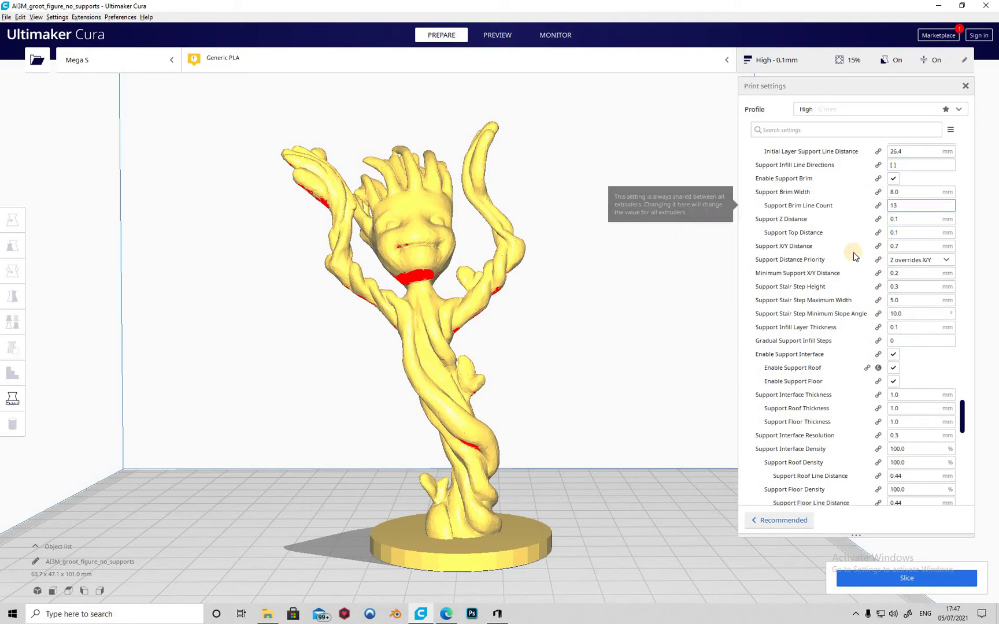
scroll(875, 211, up, 3)
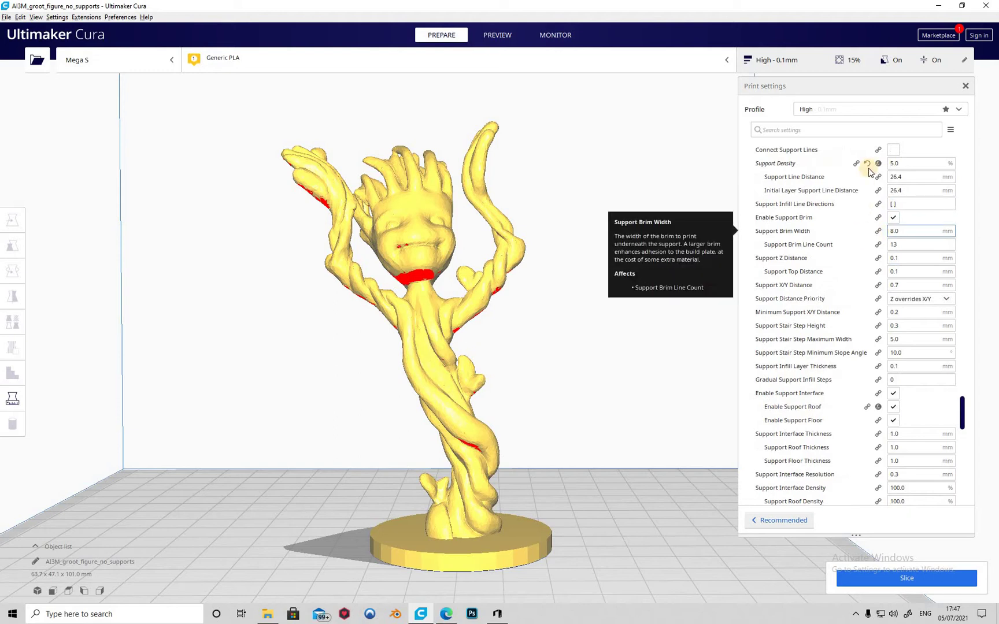
click(868, 164)
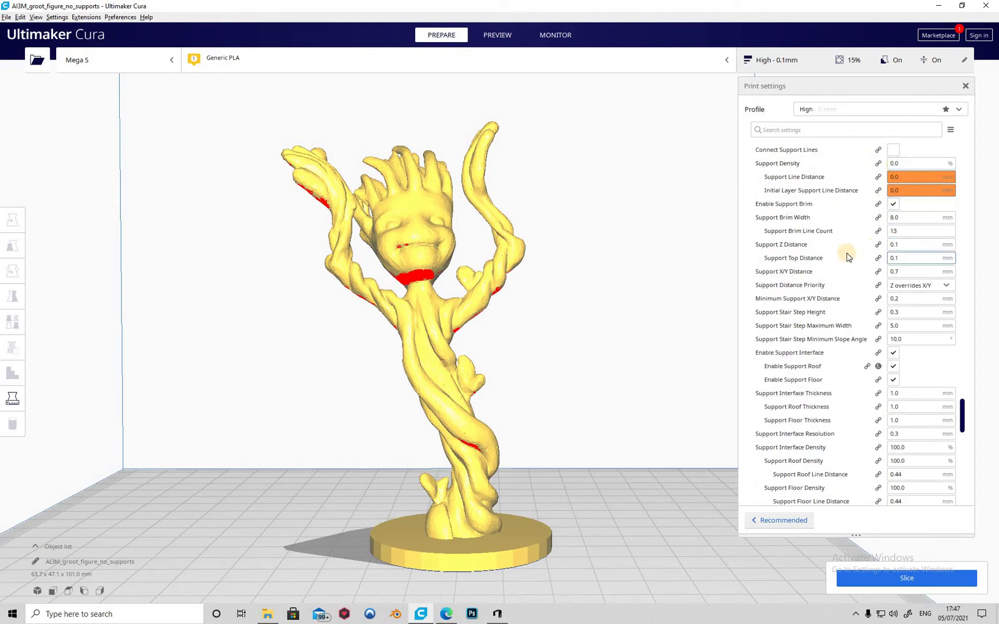
Set Support Z Distance to 0.2 mm and Support X/Y Distance to 0.5 mm
scroll(844, 254, down, 3)
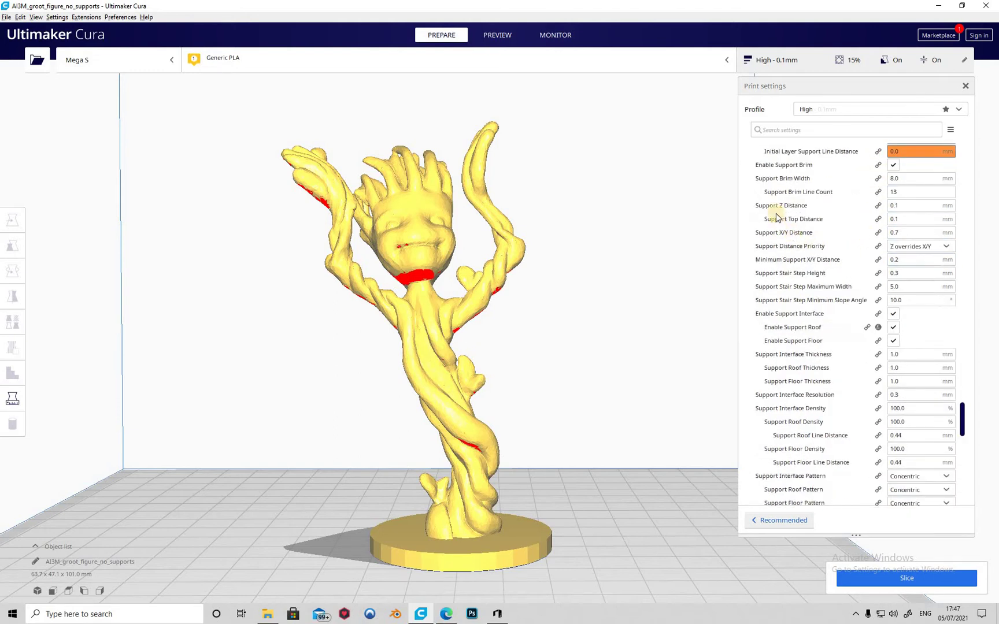
double_click(897, 206)
text(0.2)
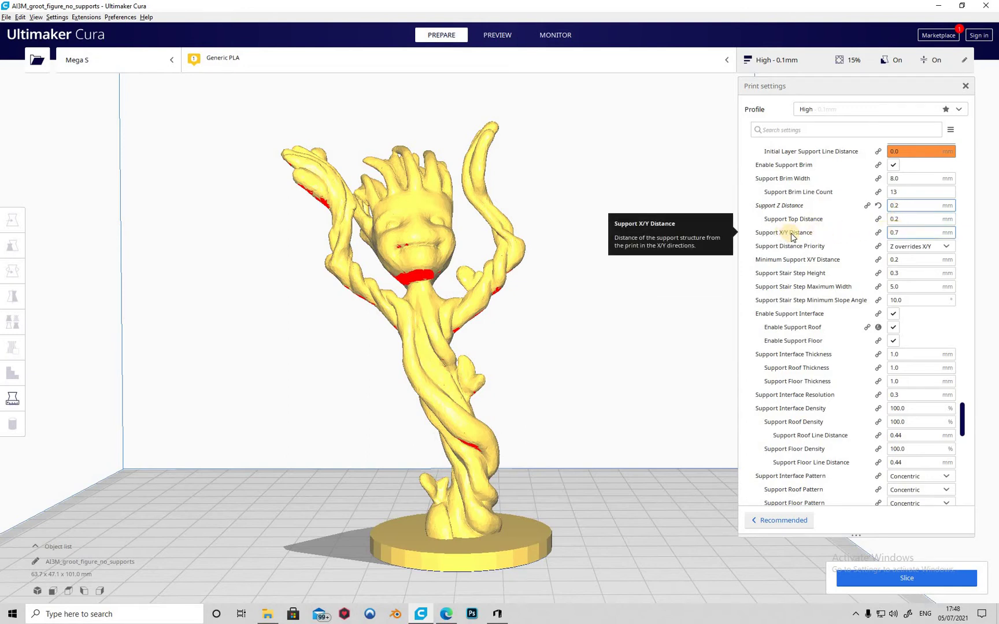
click(896, 233)
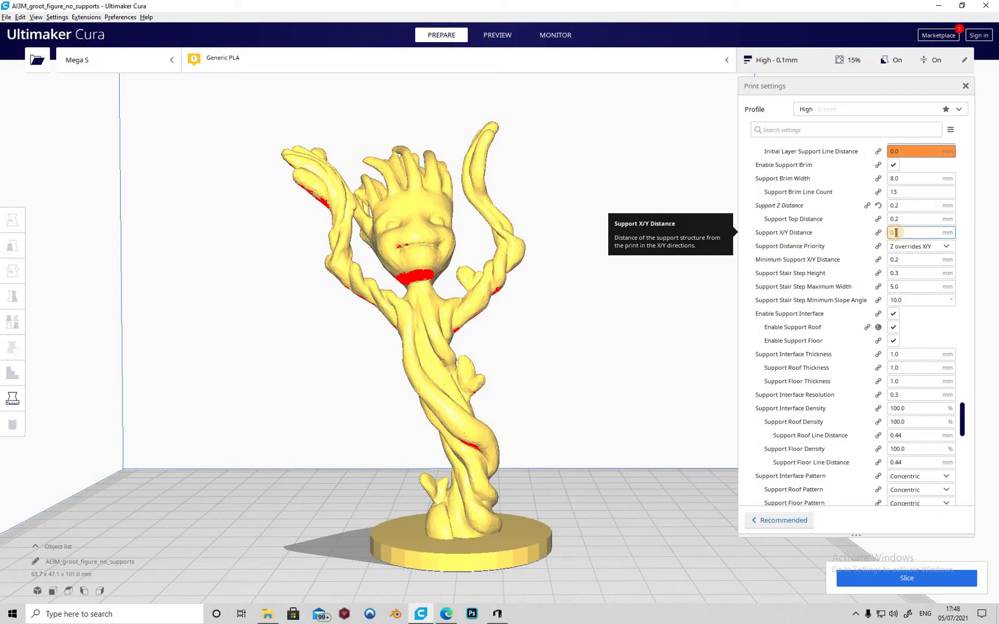
text(5)
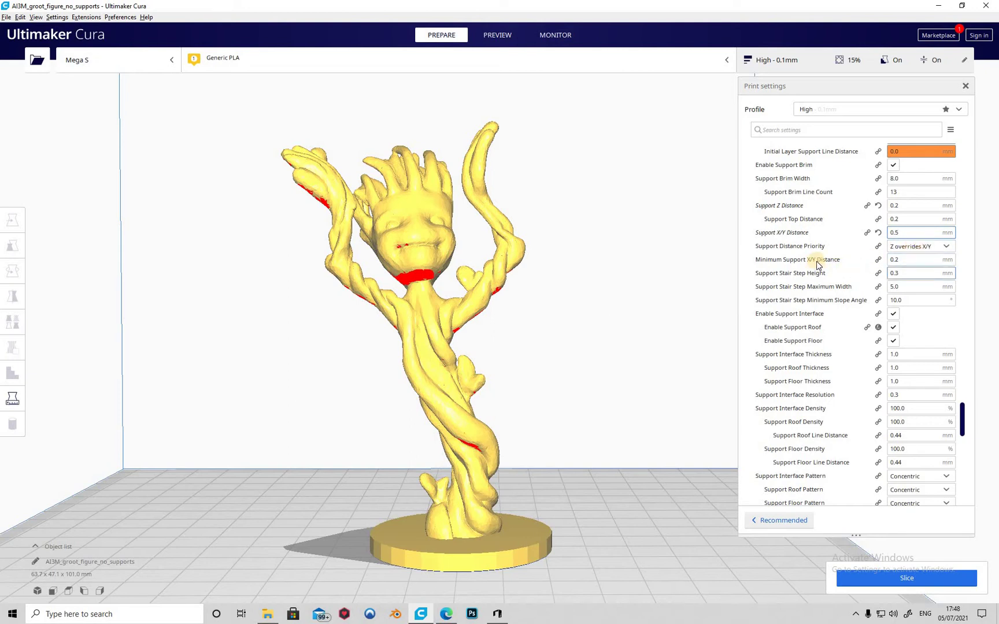
Enable Support Floor under the support interface settings
scroll(833, 267, down, 1)
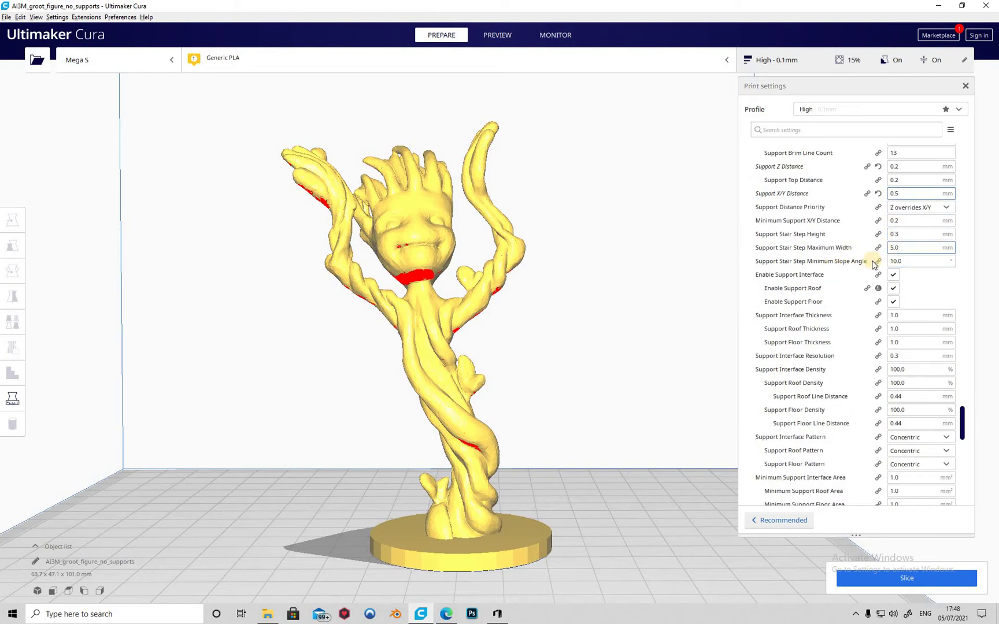
scroll(821, 246, down, 1)
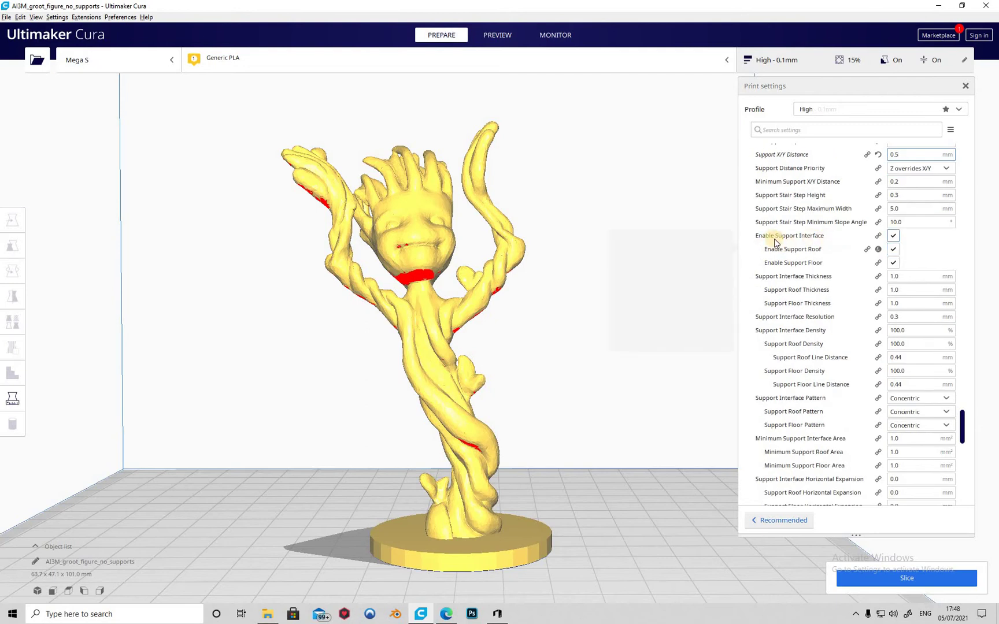
click(893, 262)
scroll(832, 286, down, 2)
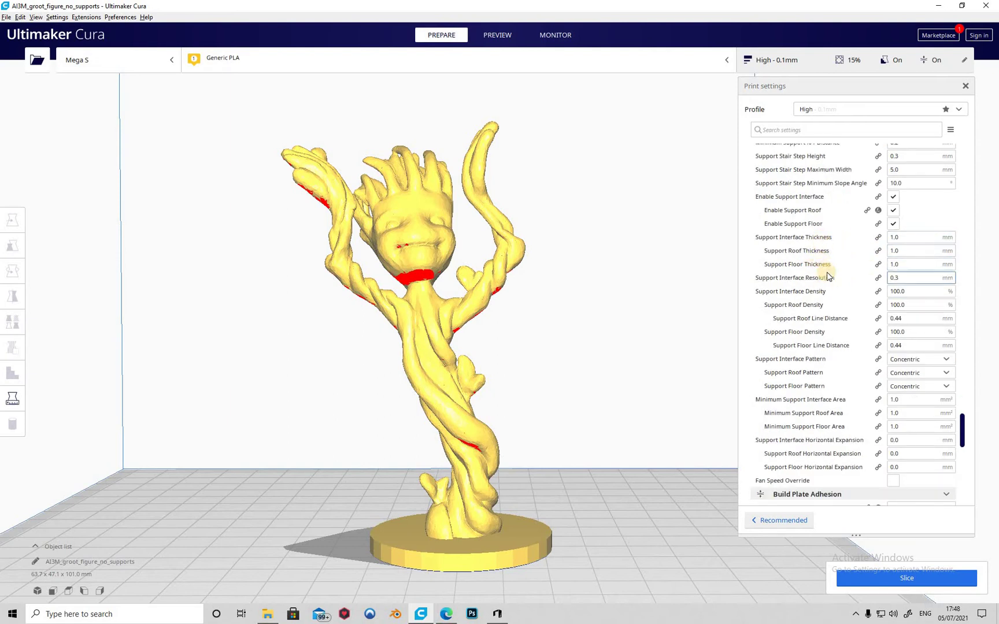
scroll(832, 278, down, 2)
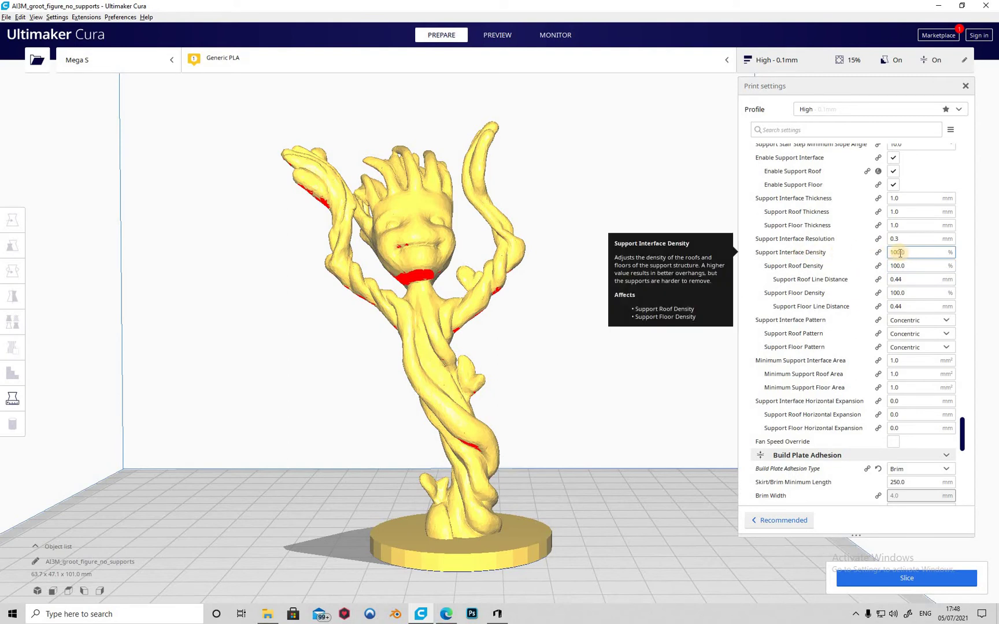
Set support interface density to 80% with a Lines interface pattern
drag(901, 253, 883, 256)
text(80)
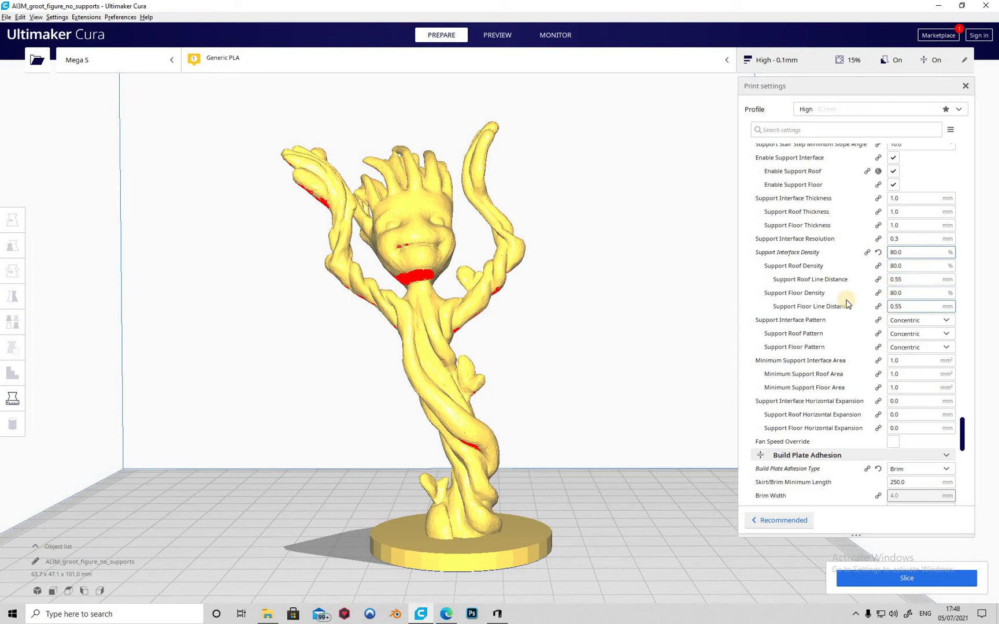
scroll(844, 302, down, 1)
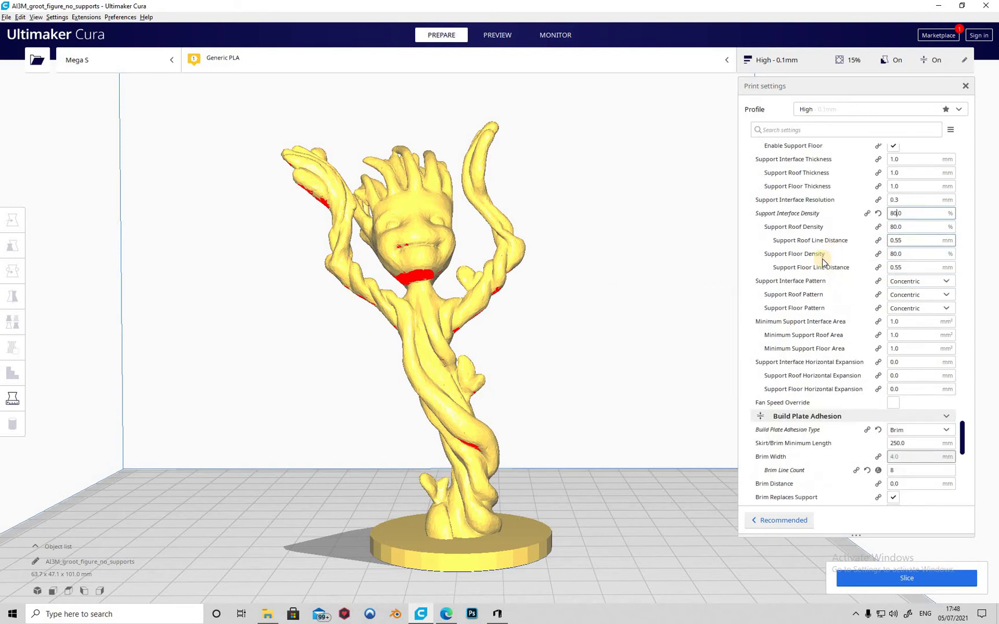
click(921, 282)
click(909, 294)
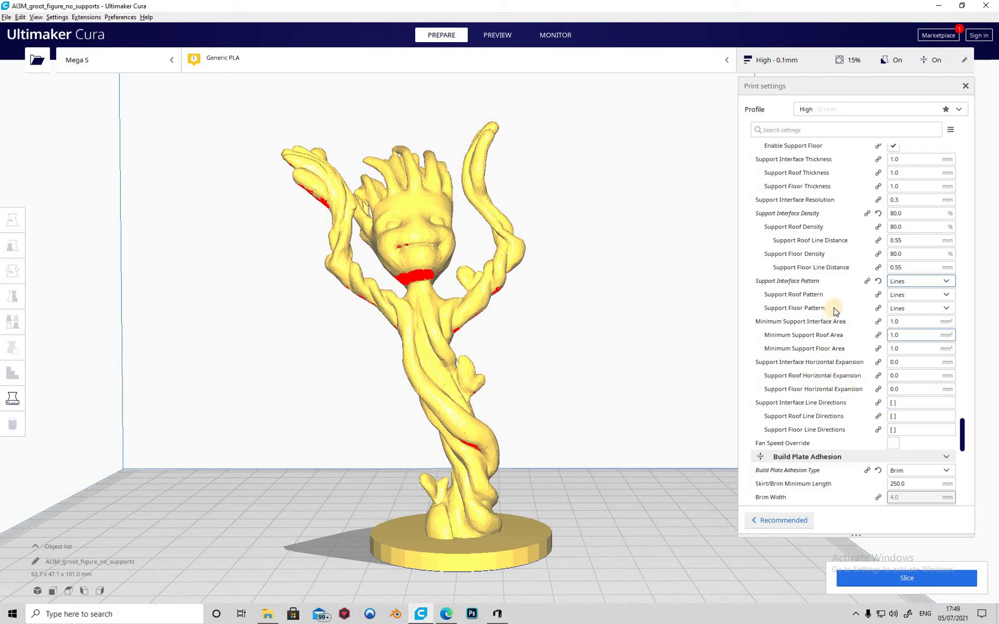
Set Support Density to 2% and slice the model
scroll(835, 324, up, 4)
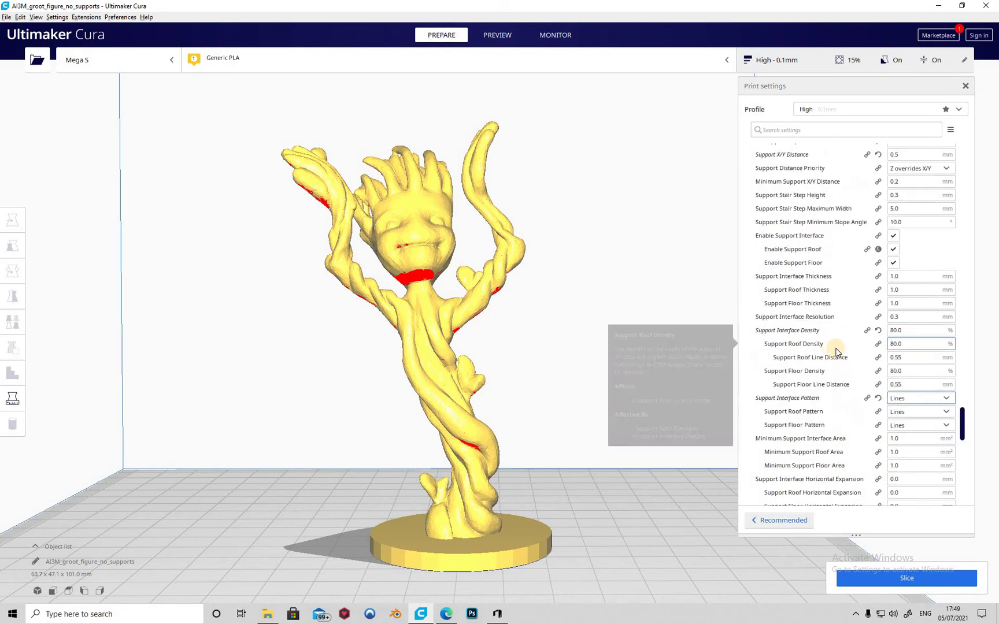
scroll(827, 355, up, 1)
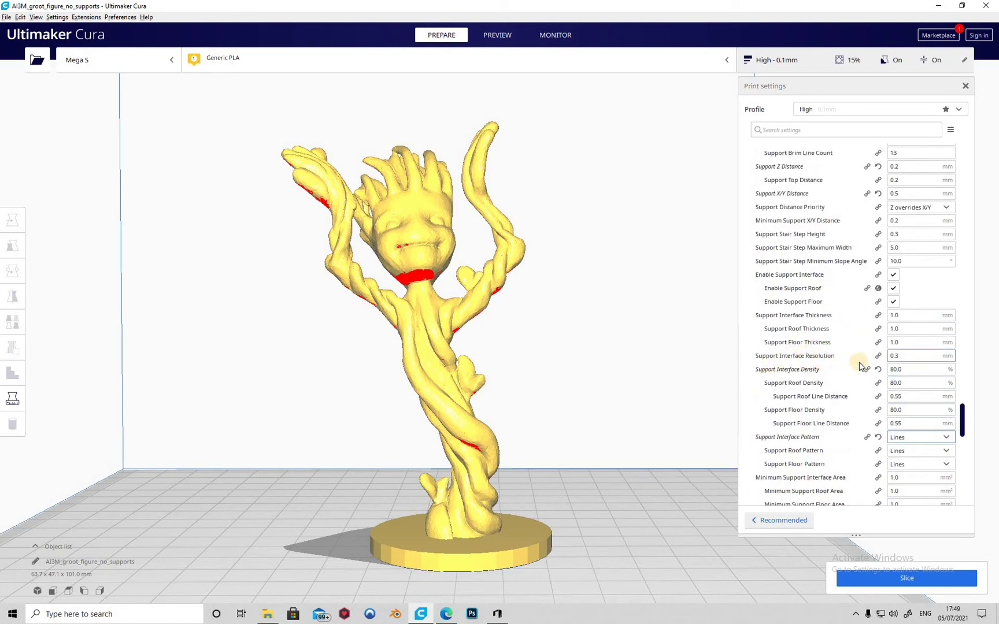
scroll(844, 331, up, 3)
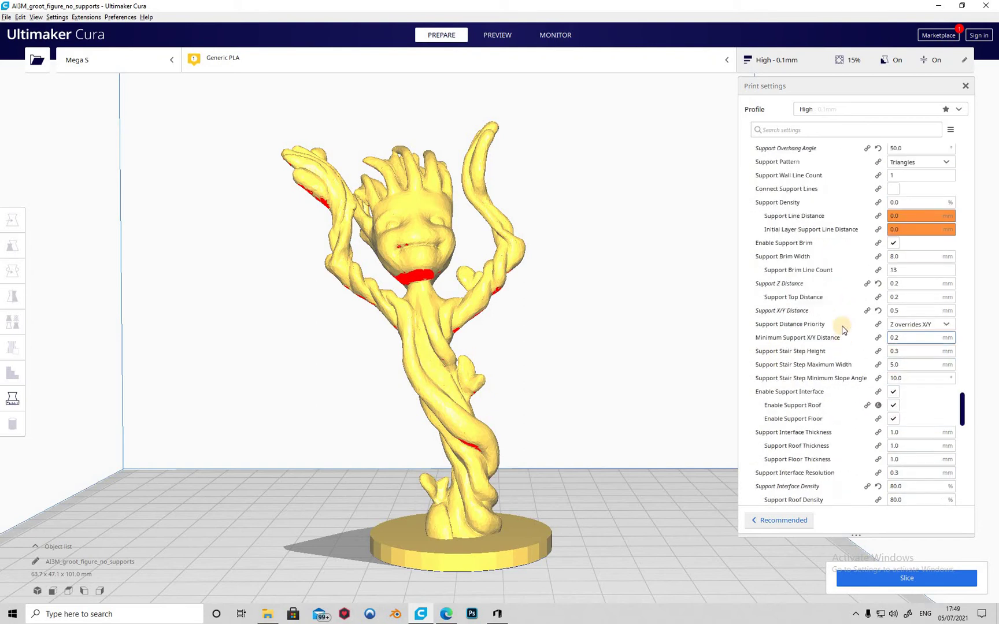
scroll(832, 263, up, 1)
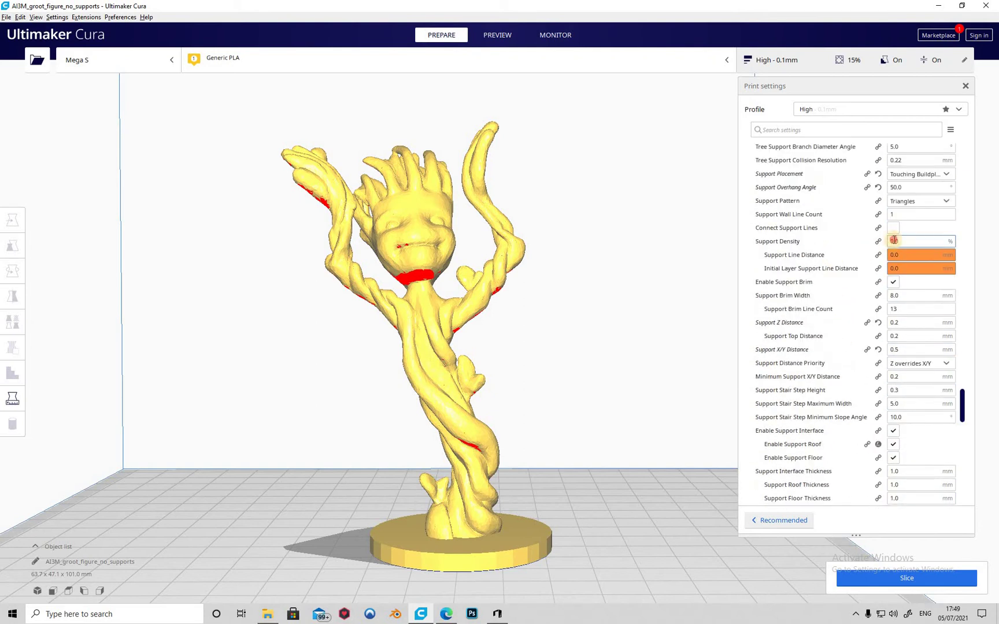
click(894, 240)
text(2.)
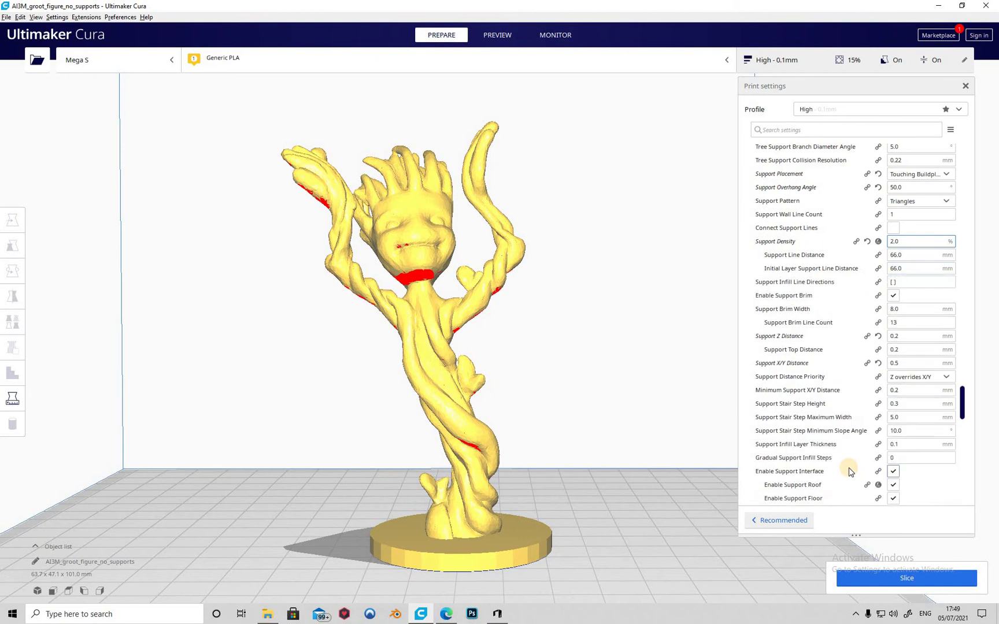
click(901, 577)
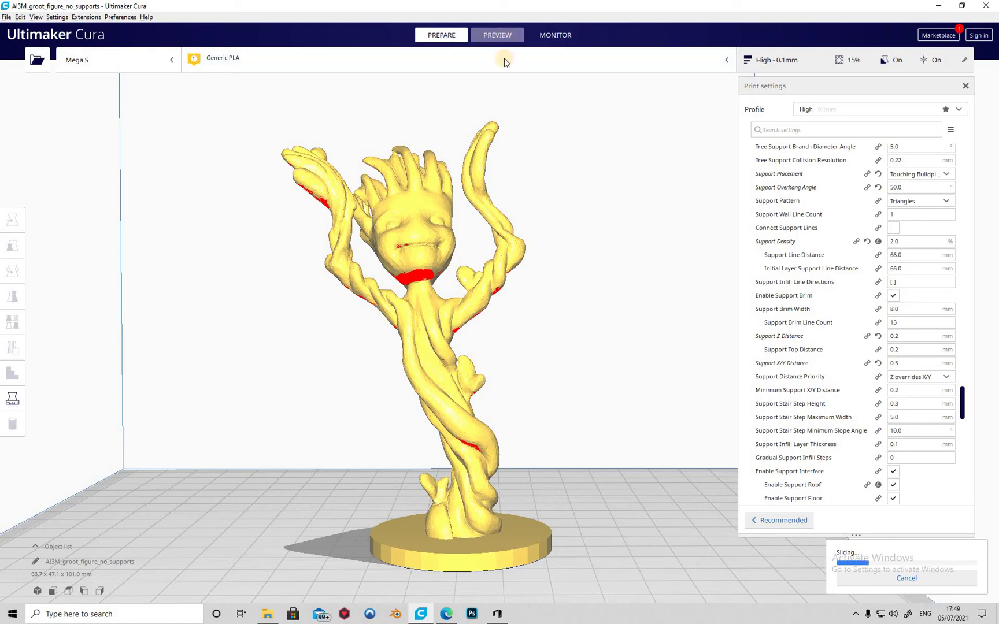
Show the Preview layer view and orbit around the sliced Groot figure and its tree supports
click(498, 35)
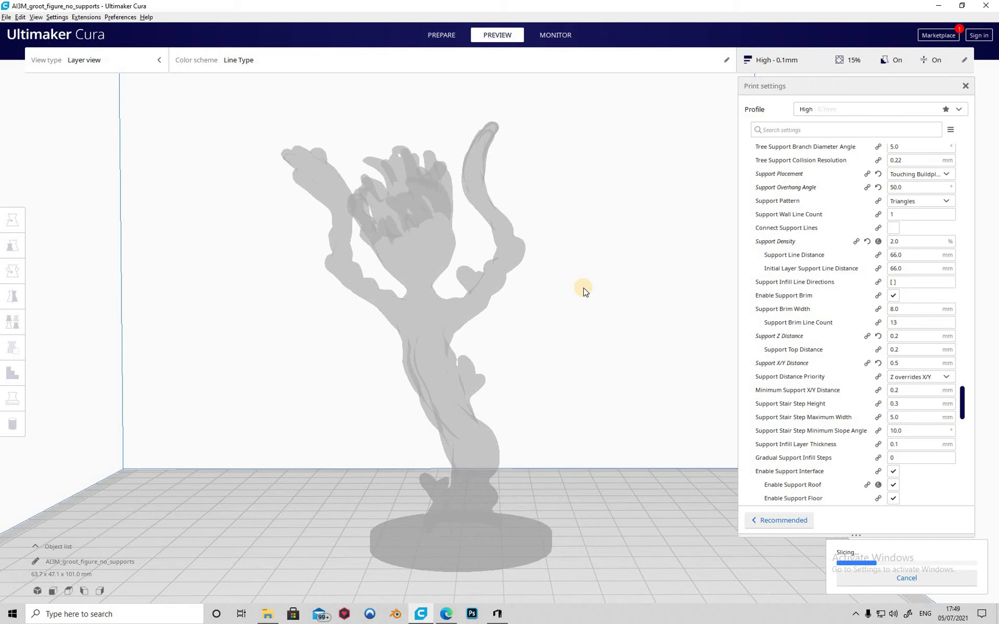
right_drag(551, 373, 570, 401)
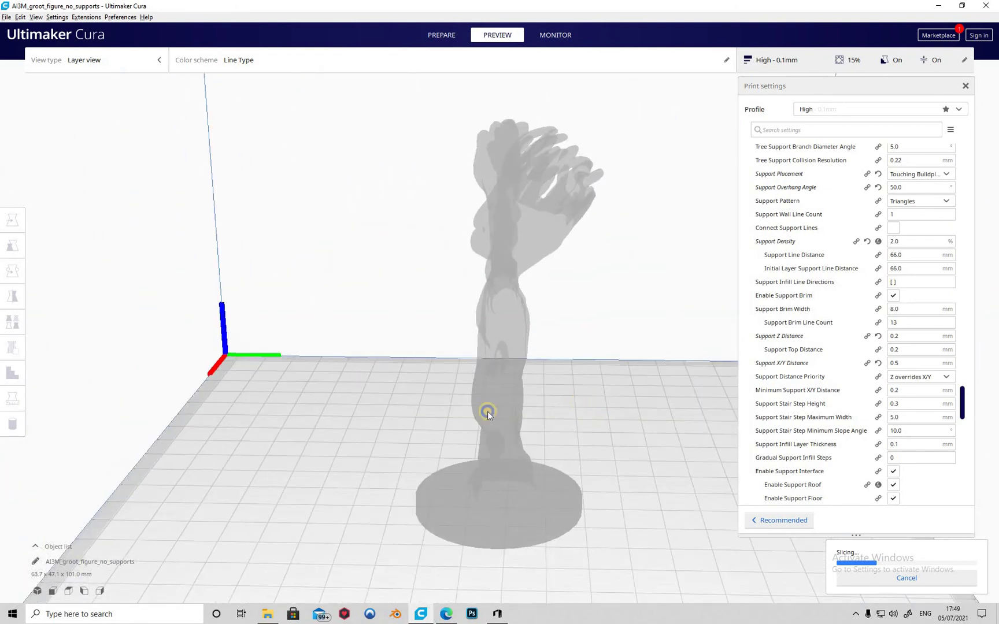
right_drag(486, 412, 526, 412)
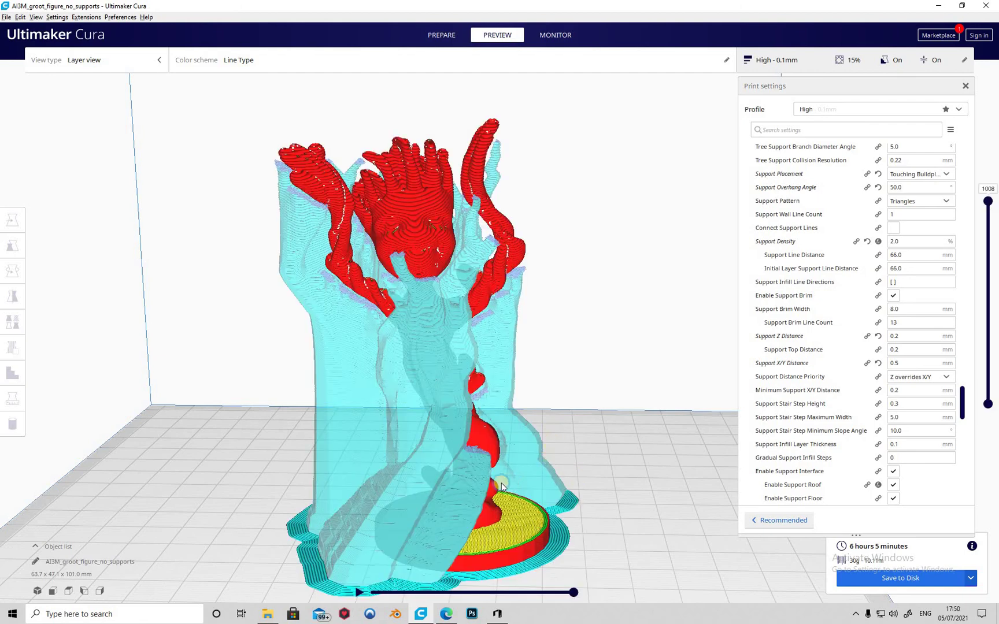
right_drag(501, 486, 568, 481)
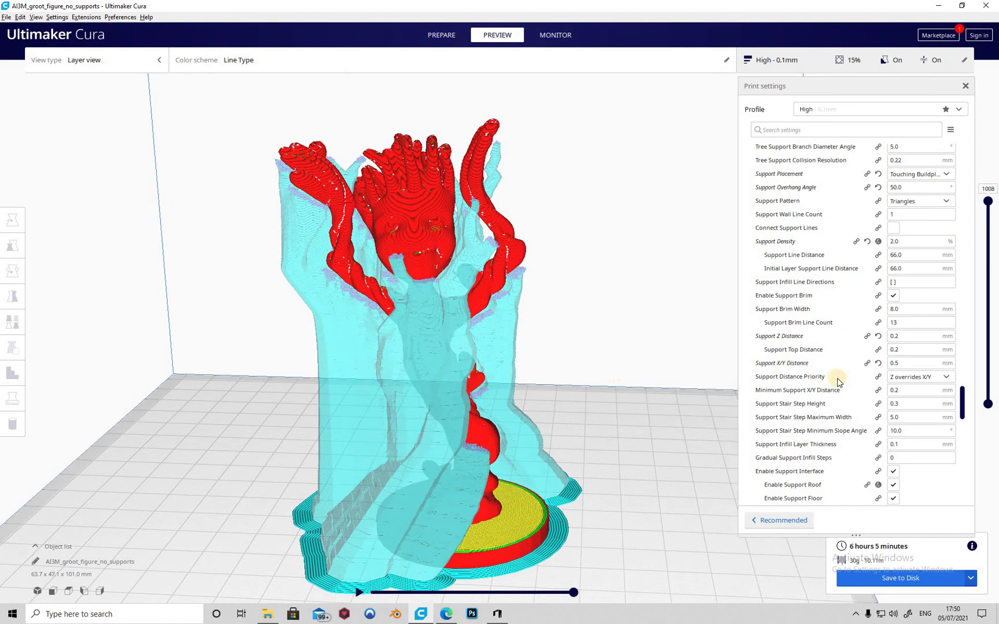
scroll(837, 379, up, 10)
scroll(838, 382, down, 6)
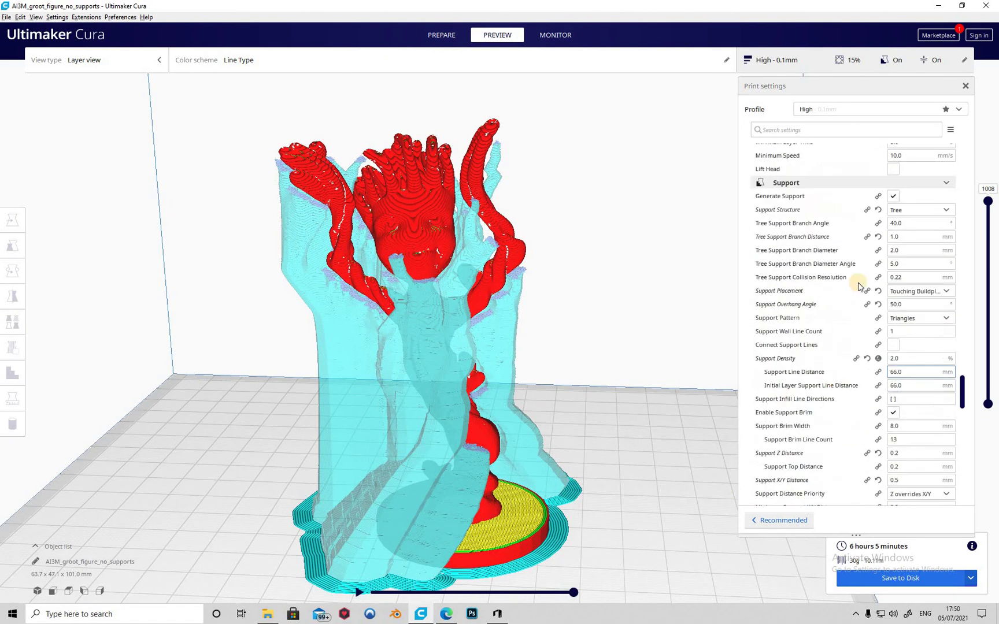
mouse_move(786, 306)
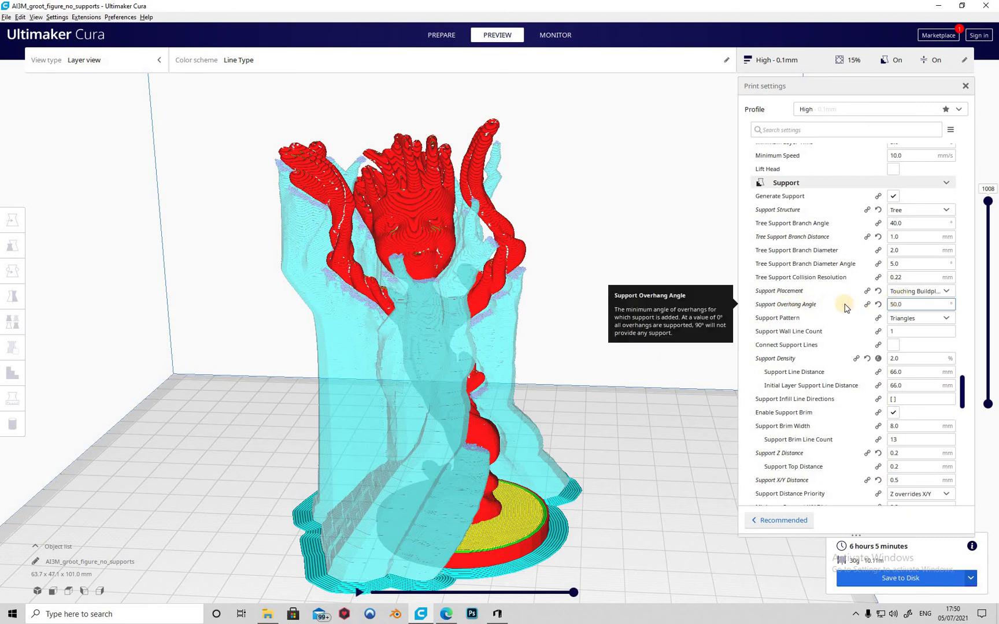
click(470, 412)
right_drag(469, 413, 500, 381)
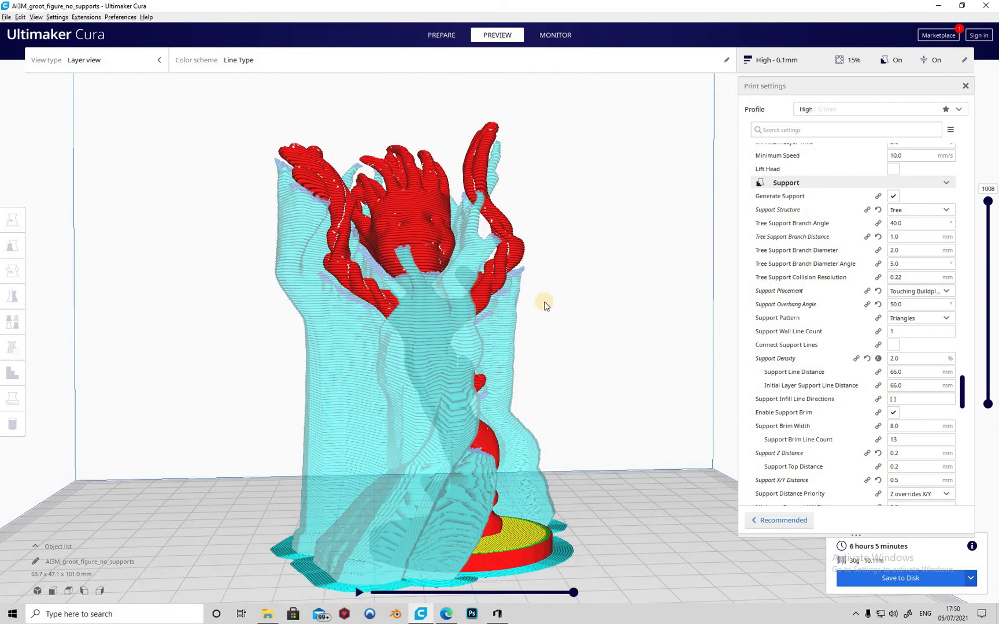